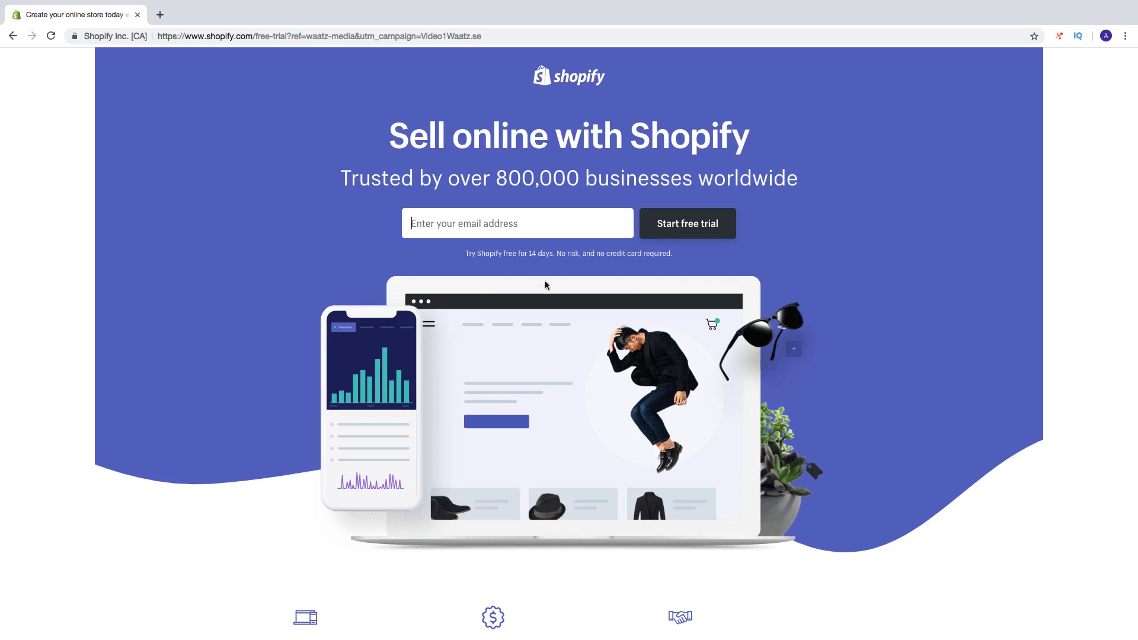
Highlight the 14-day free trial and no-risk, no-credit-card wording on the sign-up page.
drag(466, 253, 556, 254)
drag(557, 254, 674, 255)
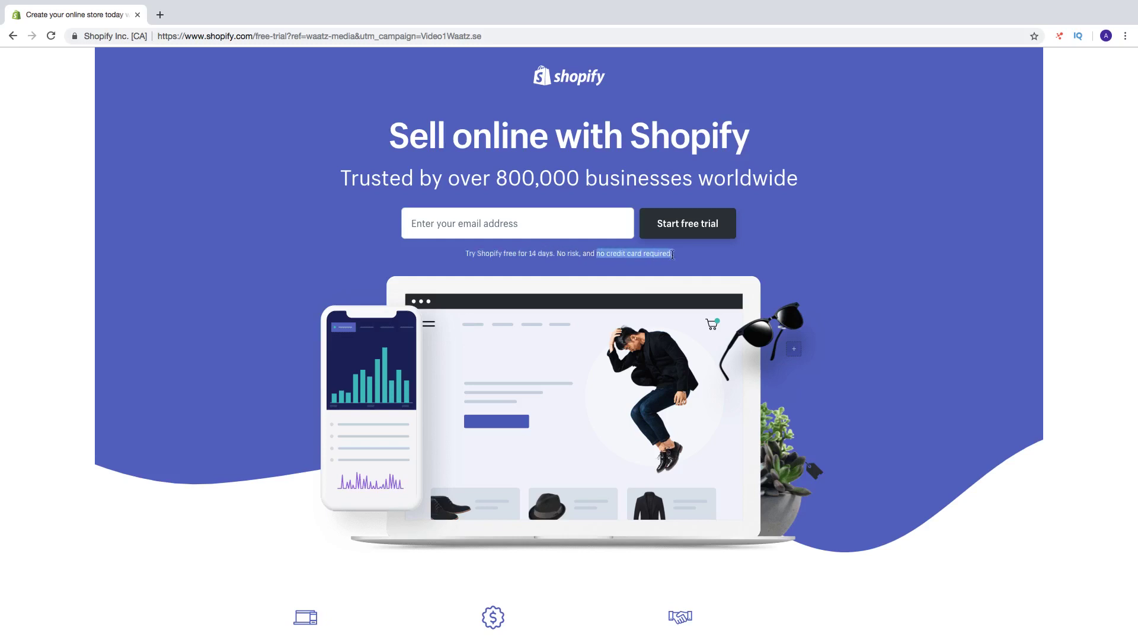
click(695, 259)
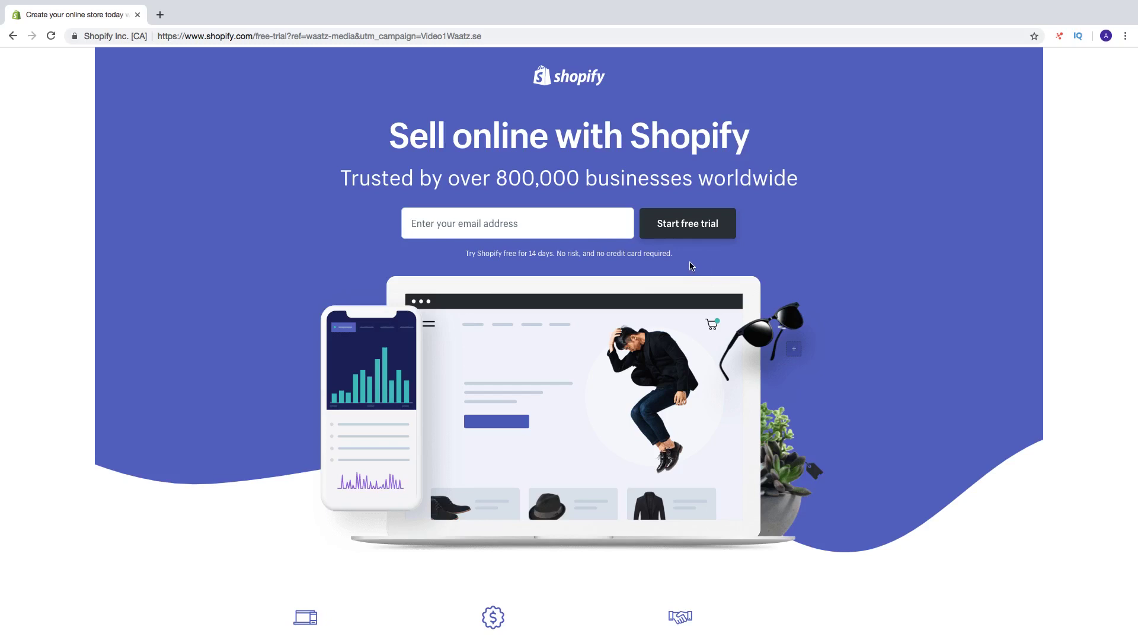
Sign up with an email address and password, creating the store WaatzTutorials2019.
click(534, 228)
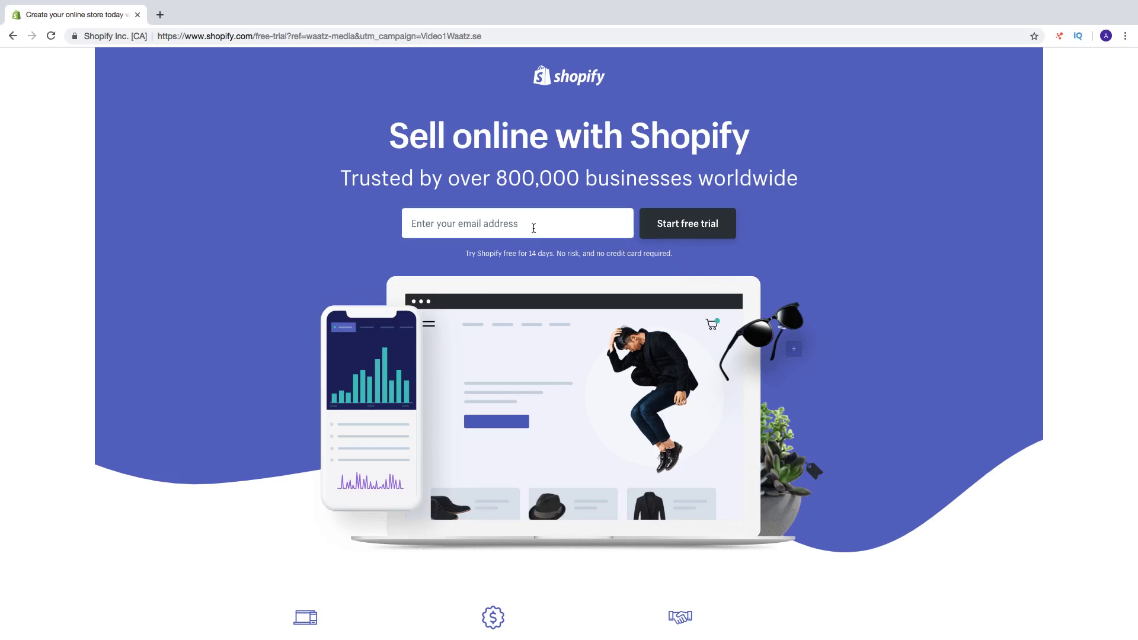
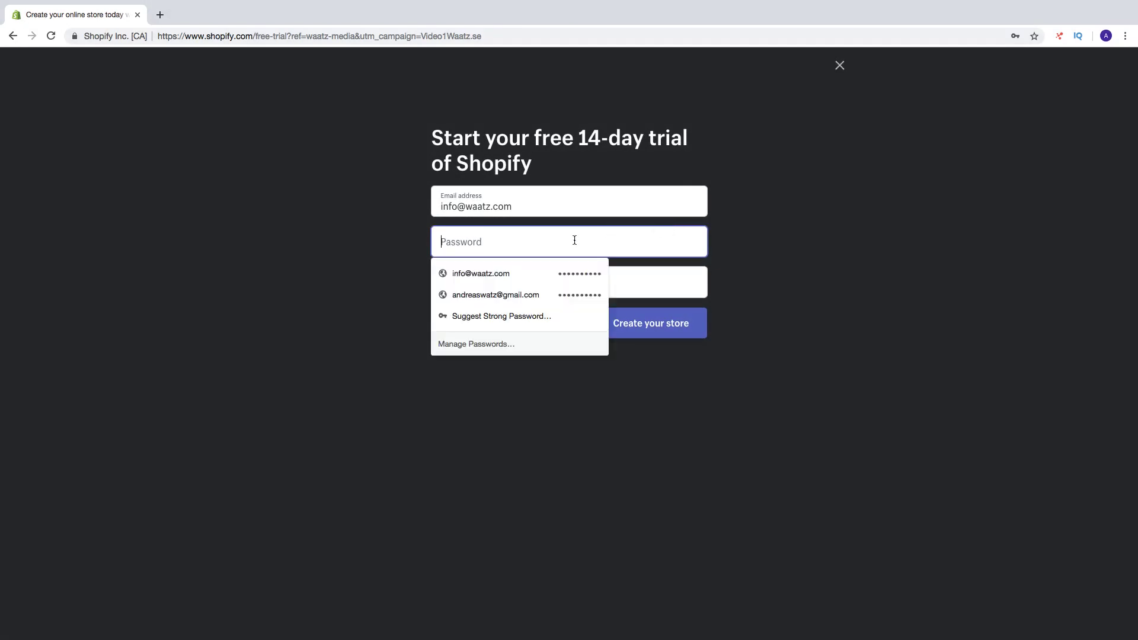
text(••••••••)
click(660, 284)
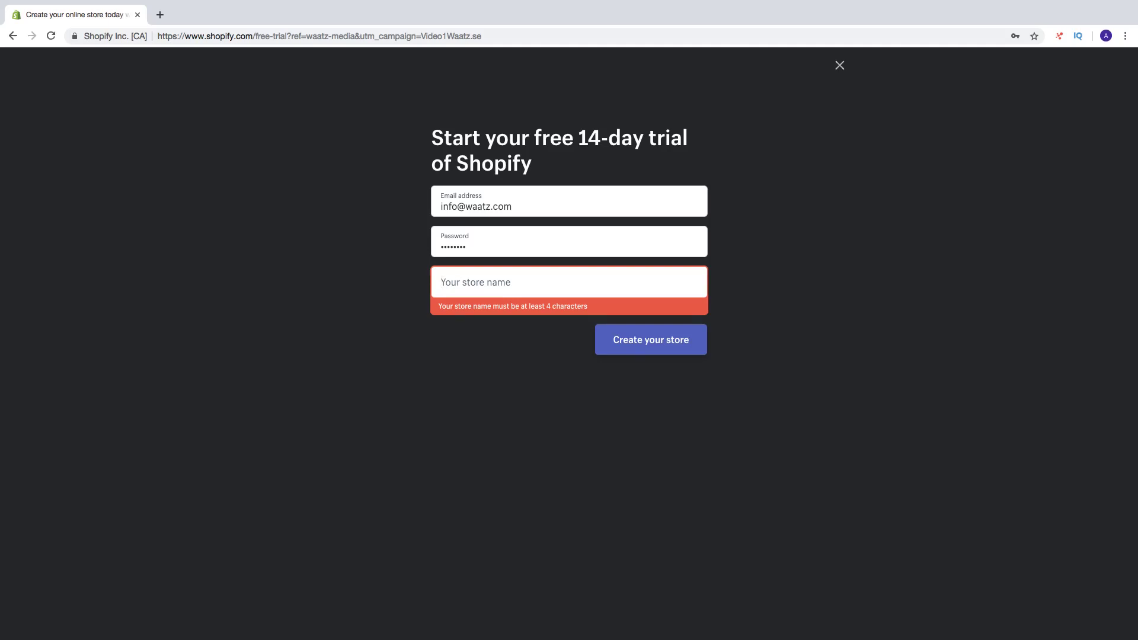
text(Waatz)
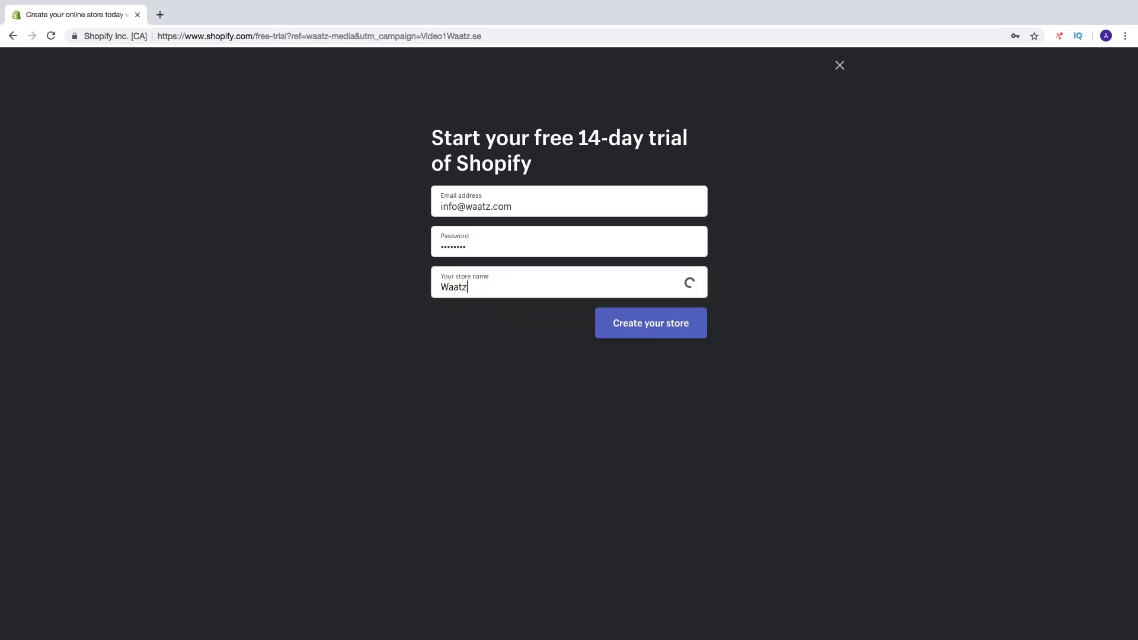
text(Tut)
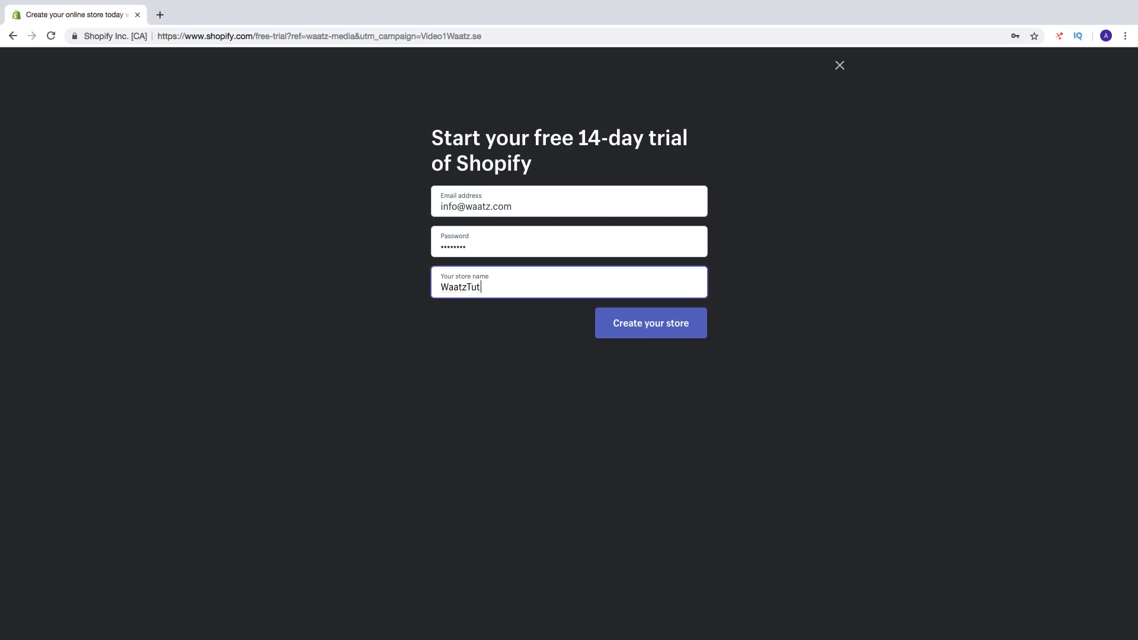
text(orials)
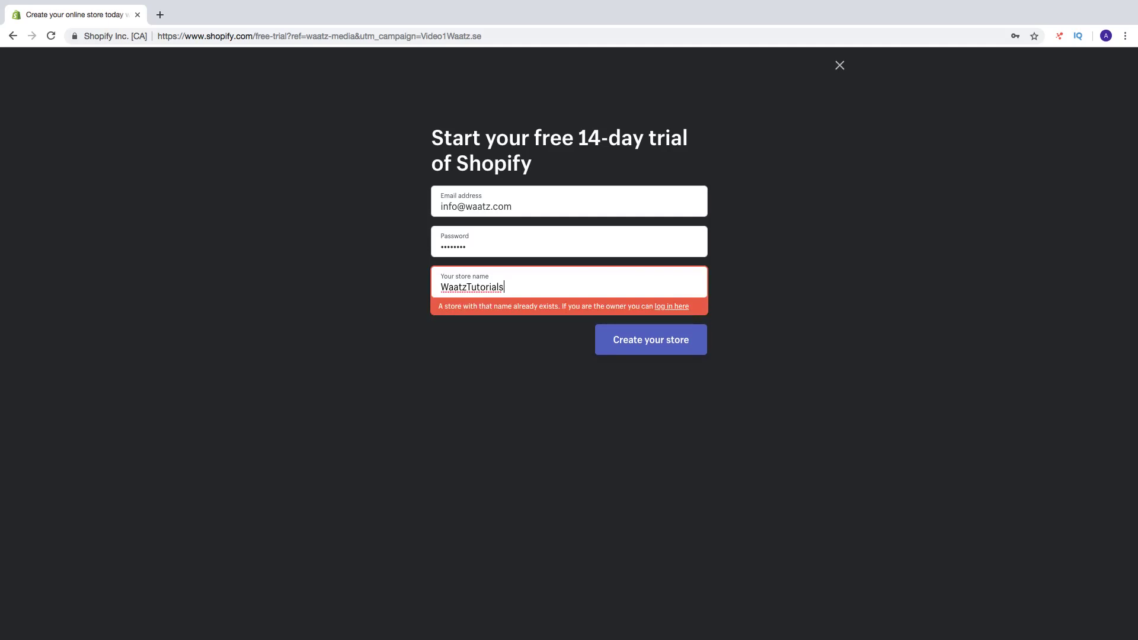
text(2019)
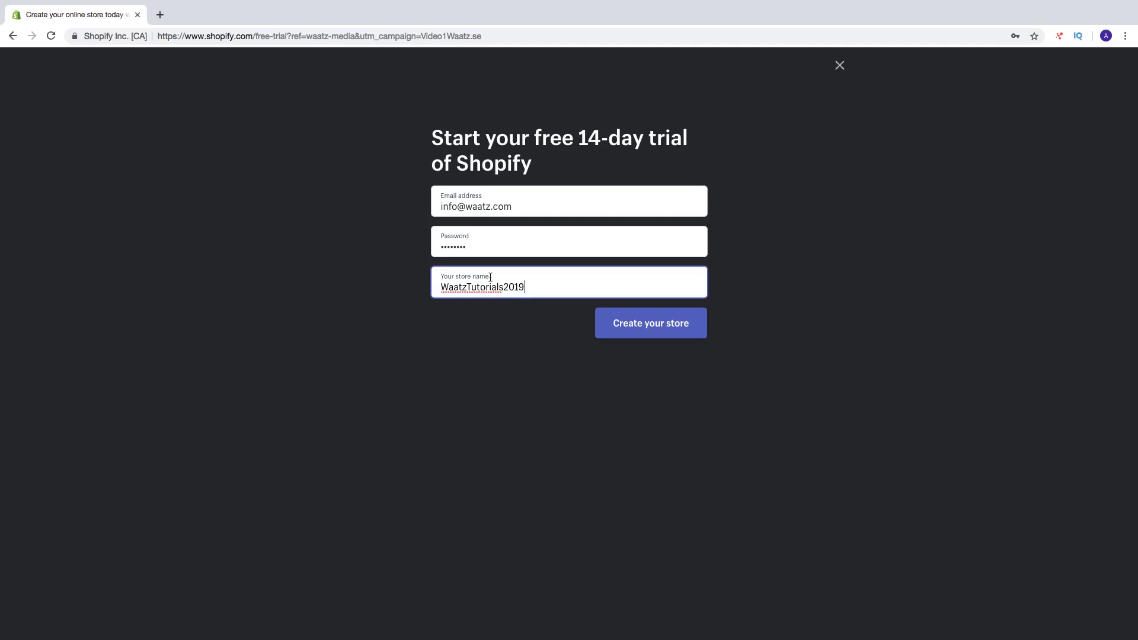
click(641, 324)
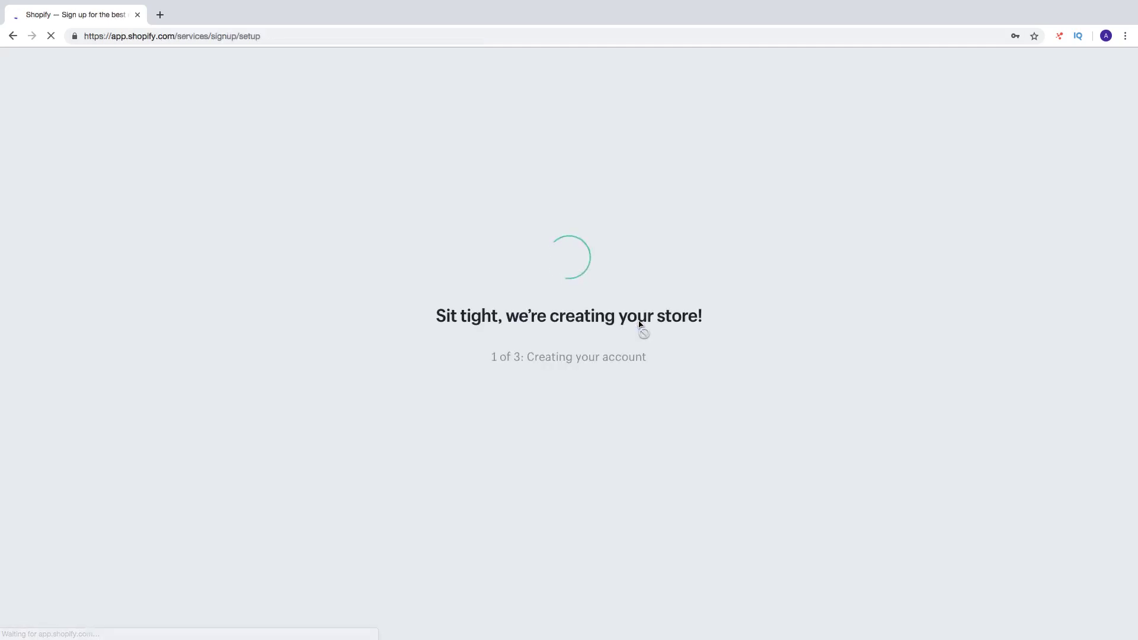
Answer onboarding as already selling but not online, Online only, 0 SEK revenue.
click(977, 128)
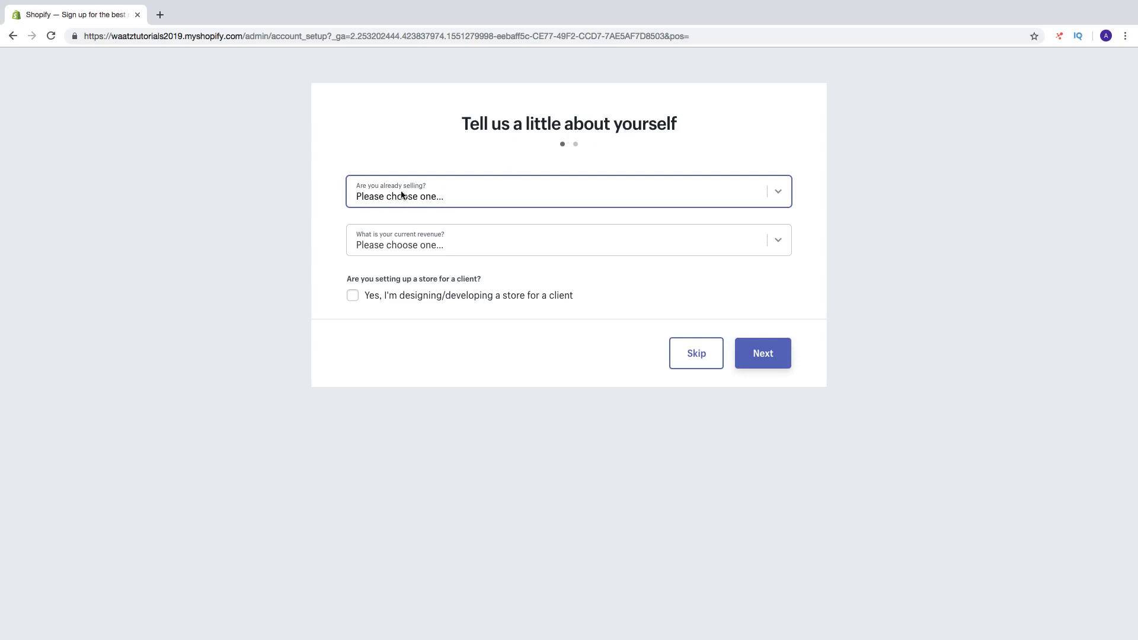
click(448, 196)
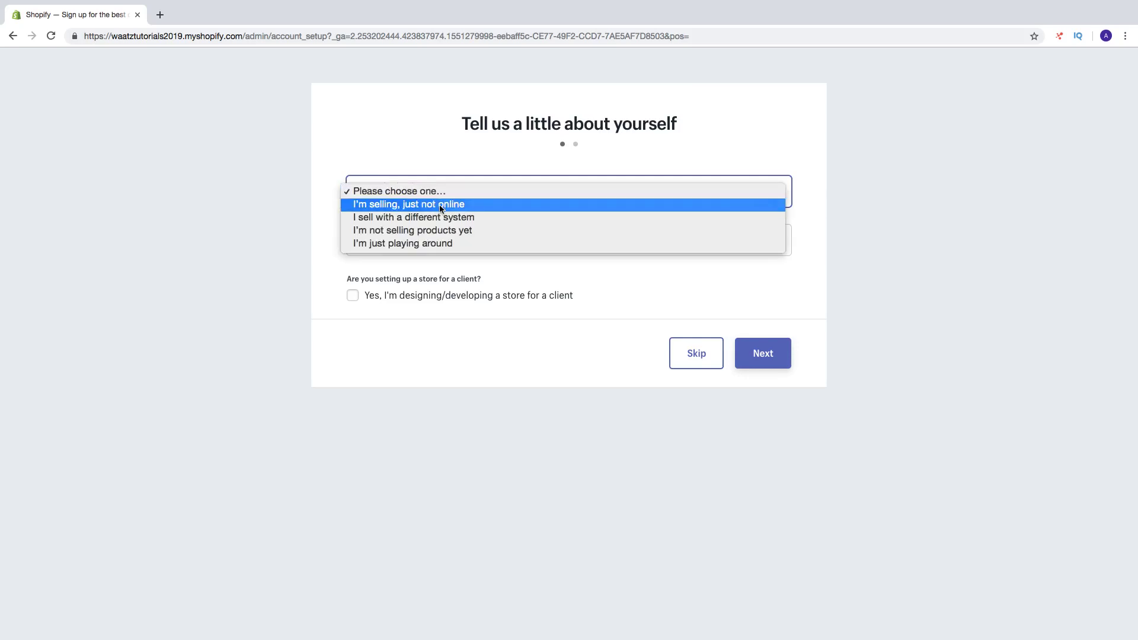
click(441, 205)
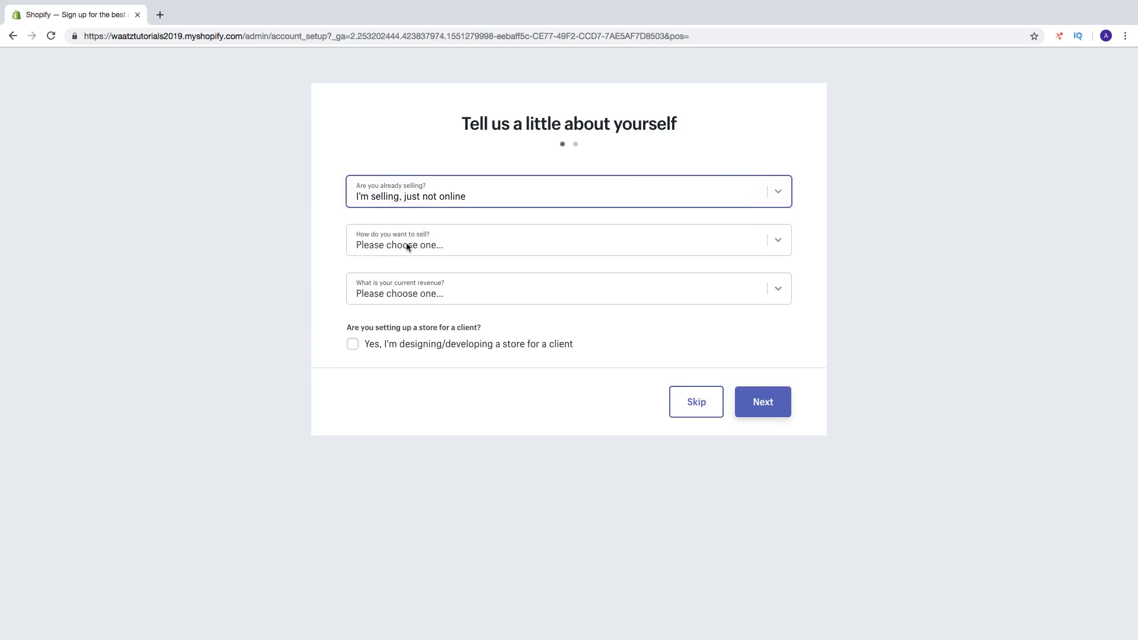
click(422, 245)
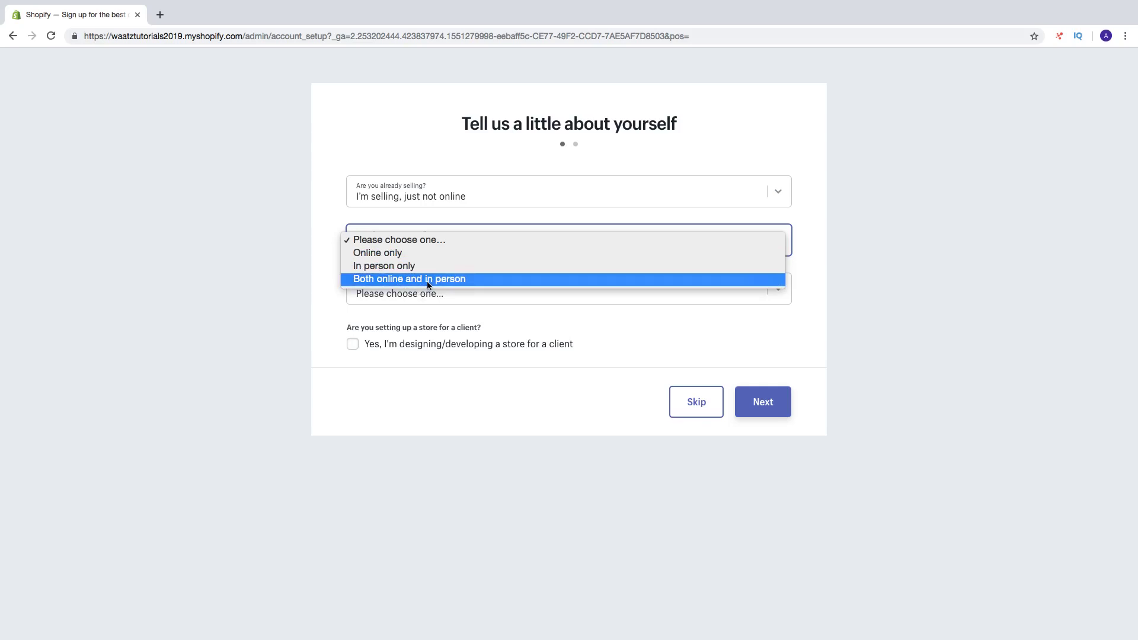
click(432, 247)
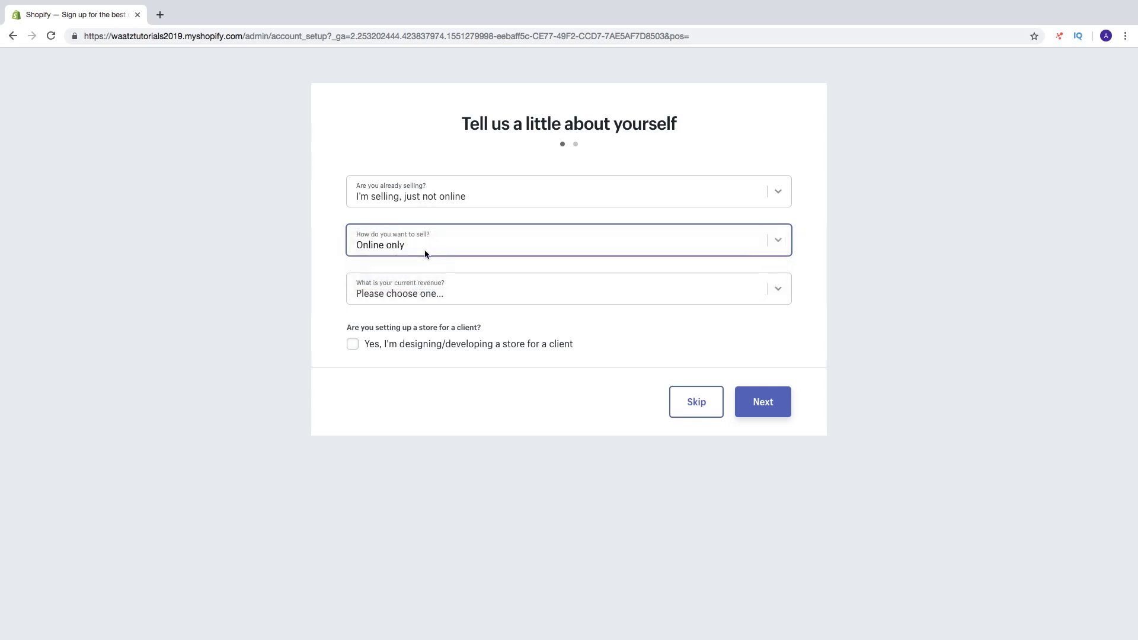
click(437, 293)
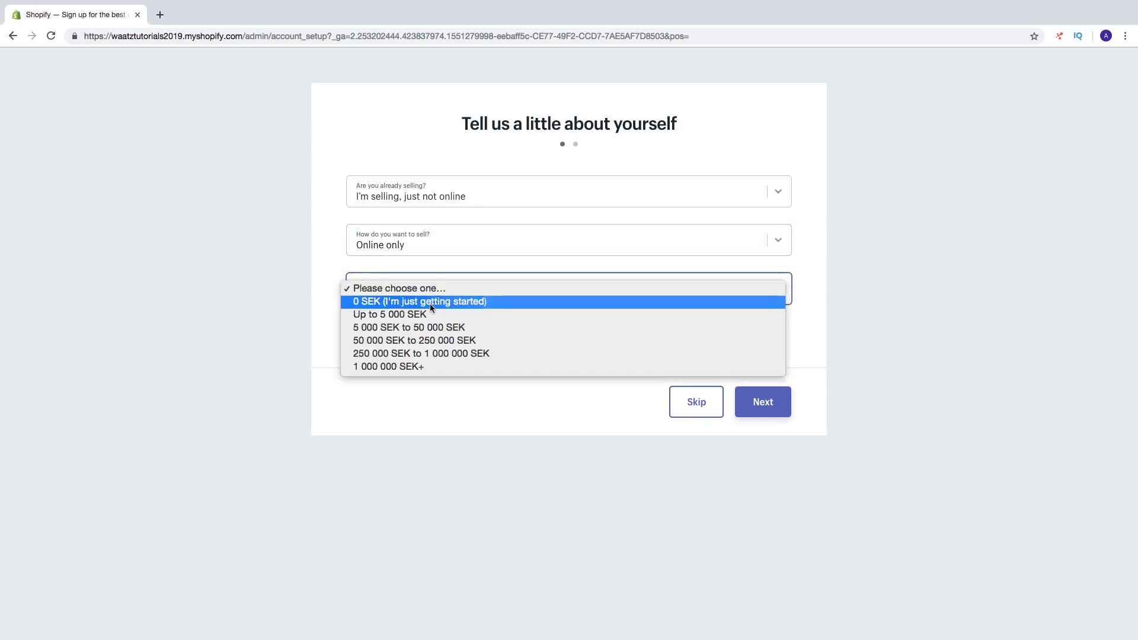
click(432, 303)
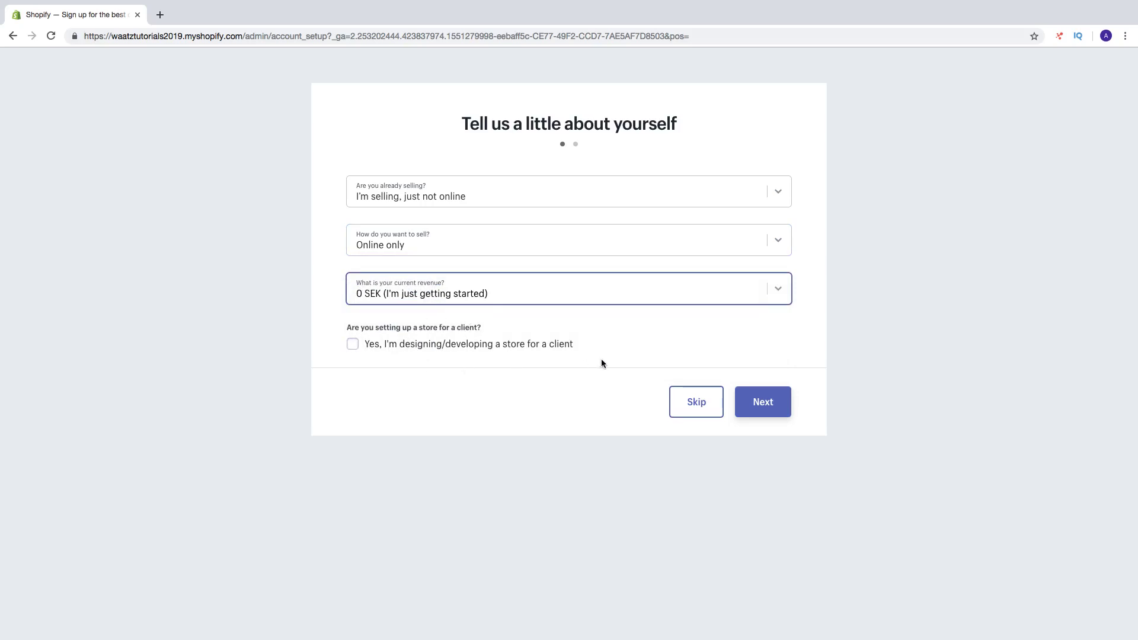
click(756, 402)
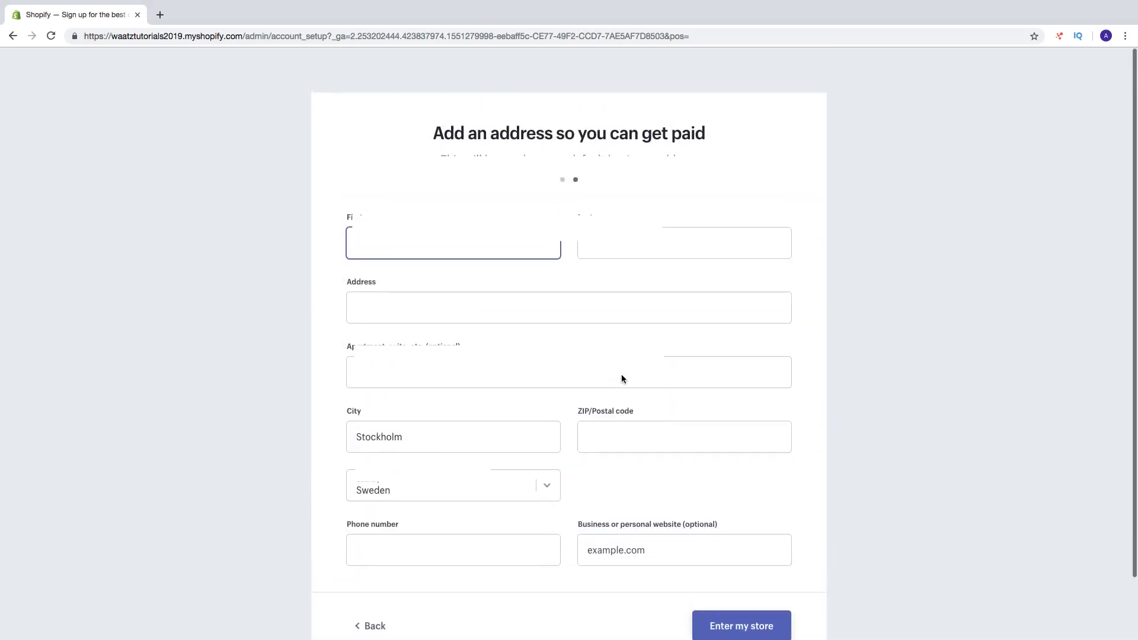
Autofill the business address form from saved details and enter the new store.
click(616, 469)
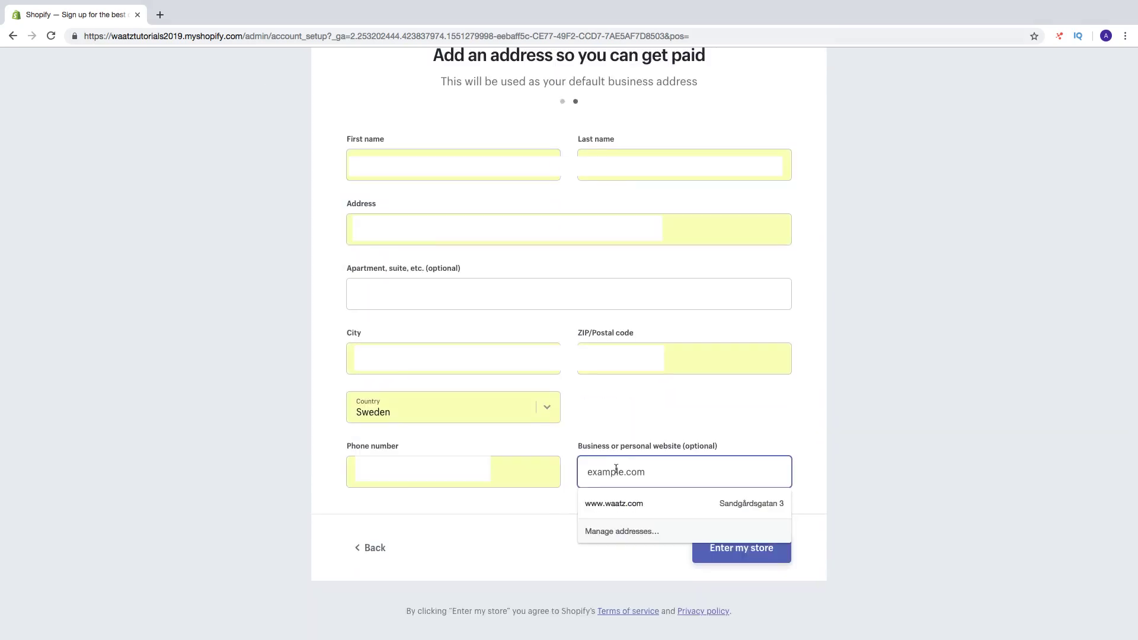
click(621, 503)
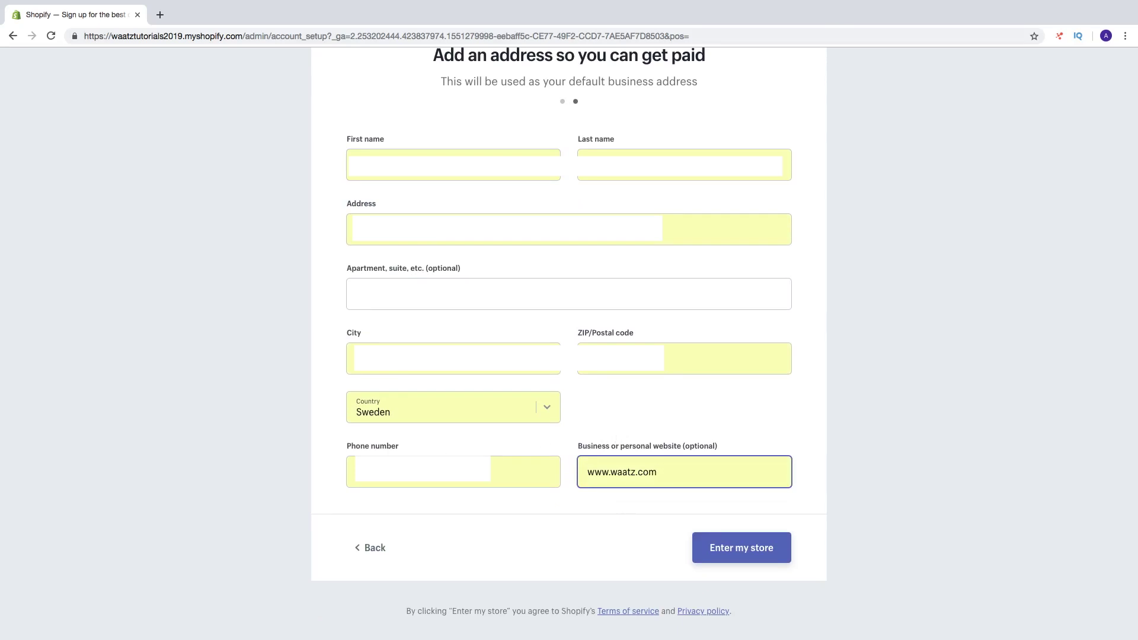
click(454, 472)
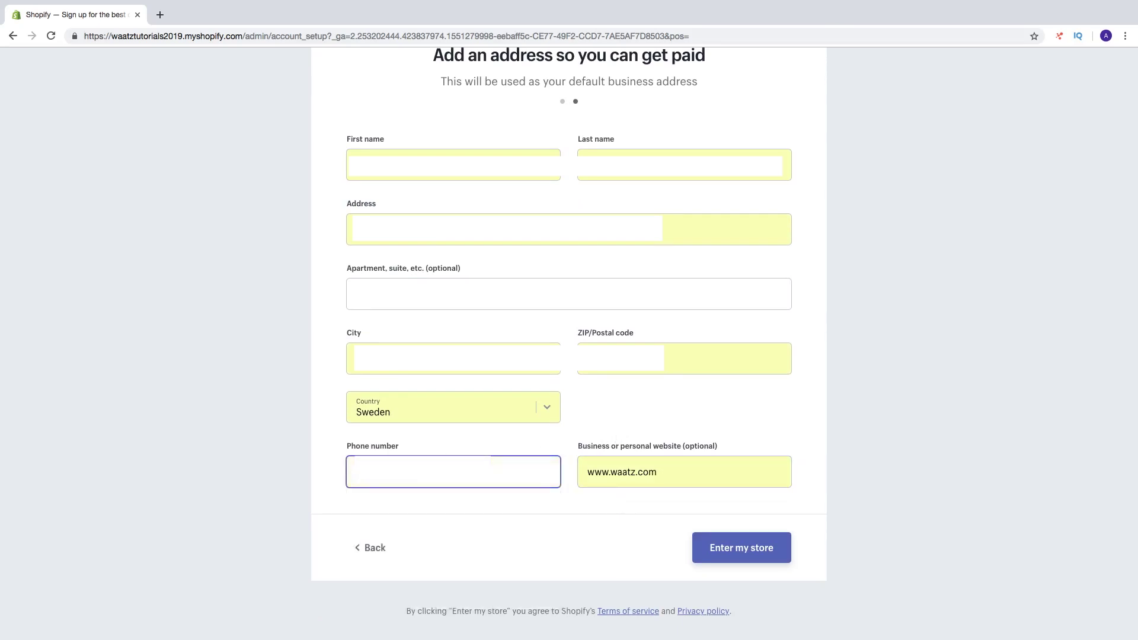
click(433, 508)
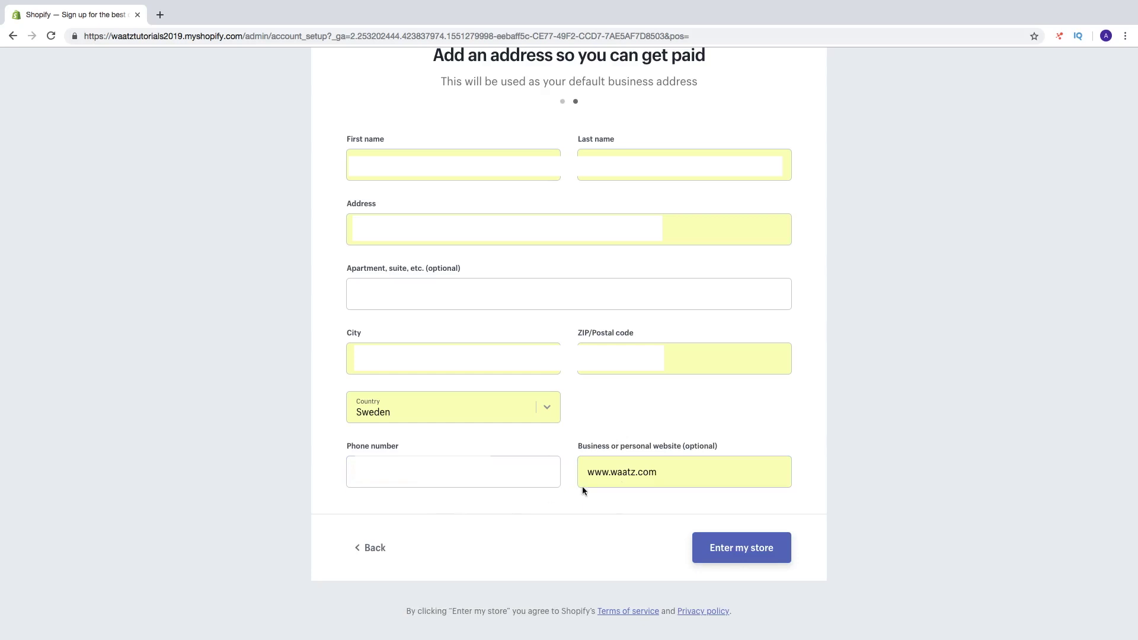
click(733, 554)
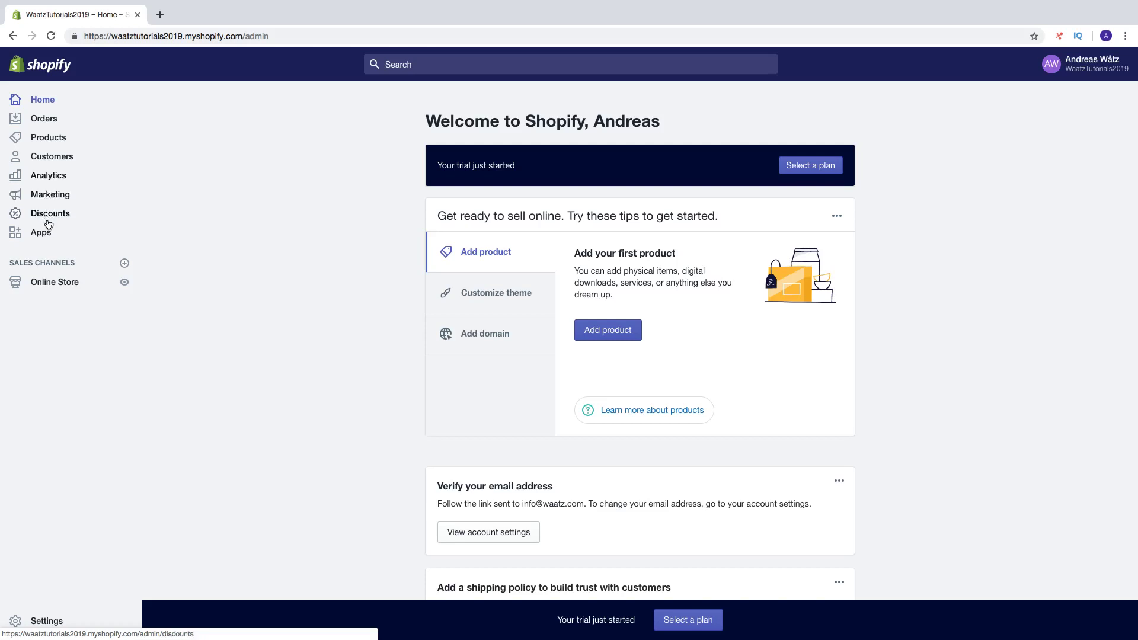
Go to Online Store, then bring up the plans available after the trial ends.
click(49, 288)
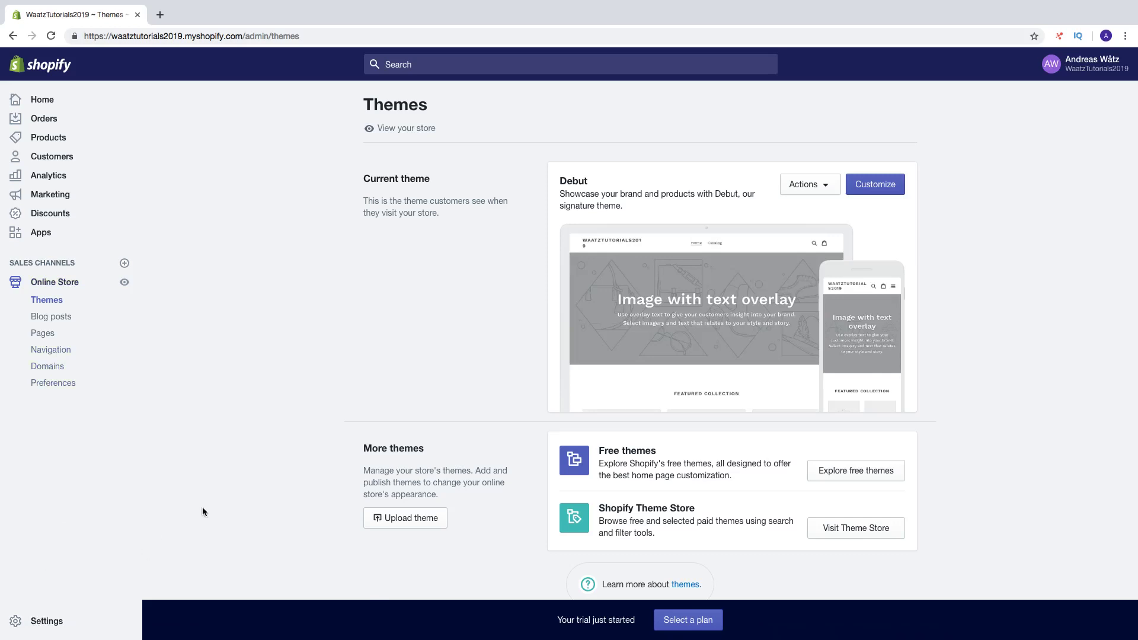
click(676, 622)
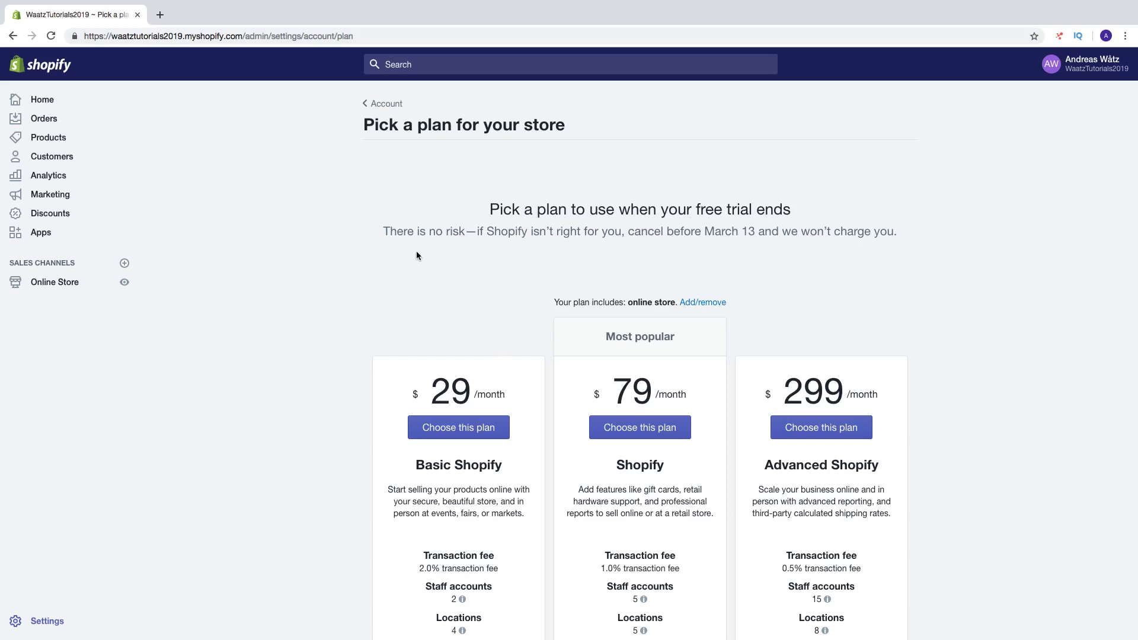
drag(478, 232, 777, 233)
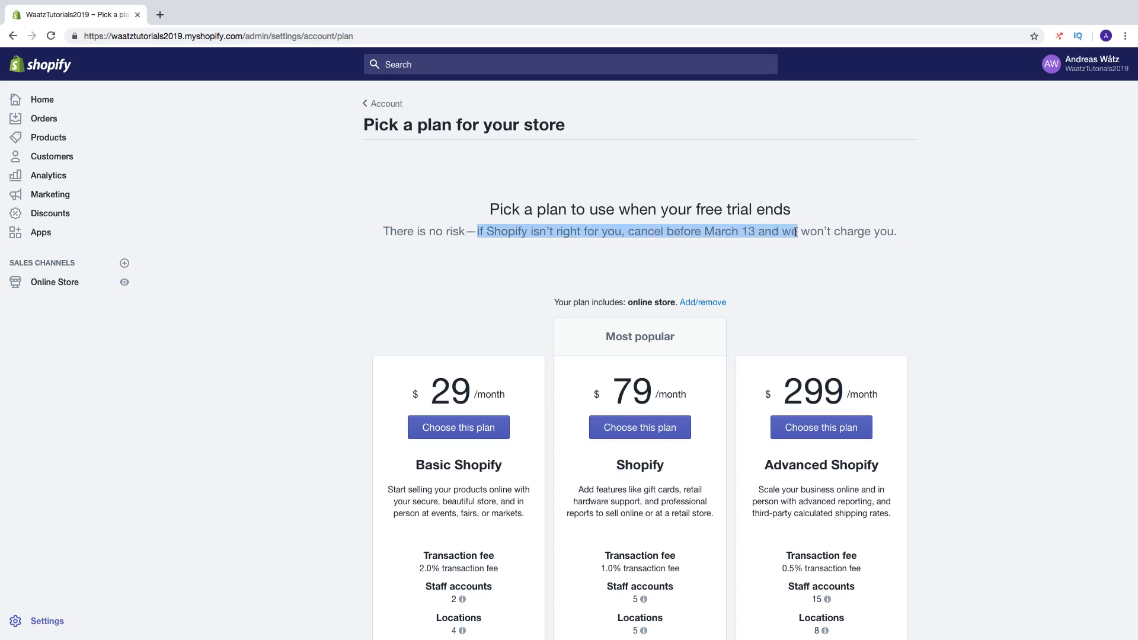
drag(796, 232, 898, 233)
click(709, 233)
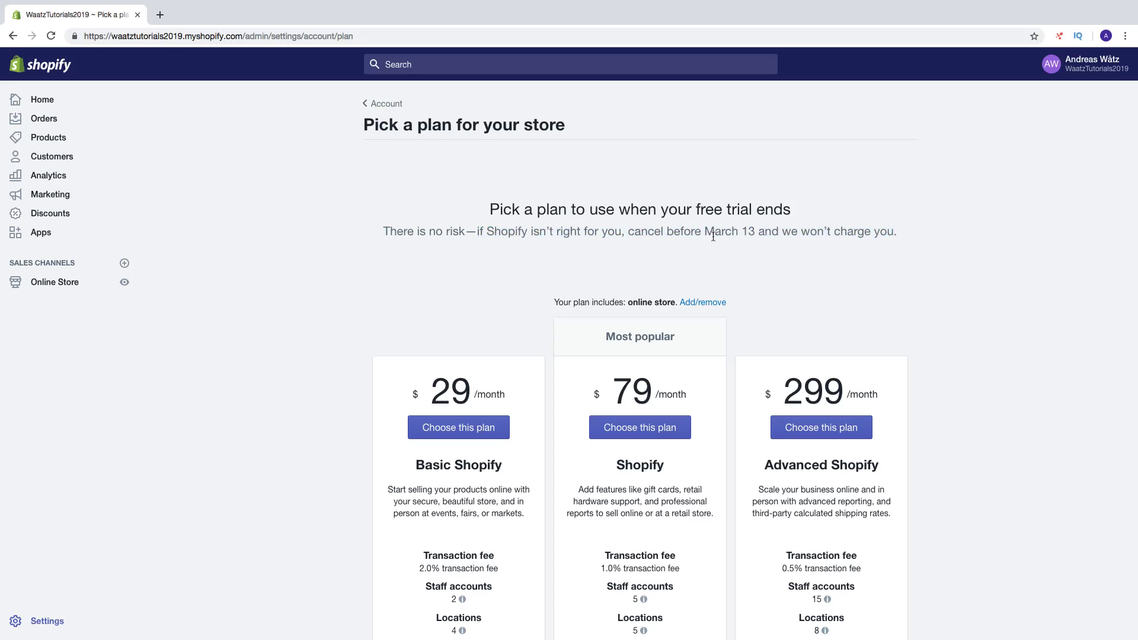
scroll(515, 323, down, 2)
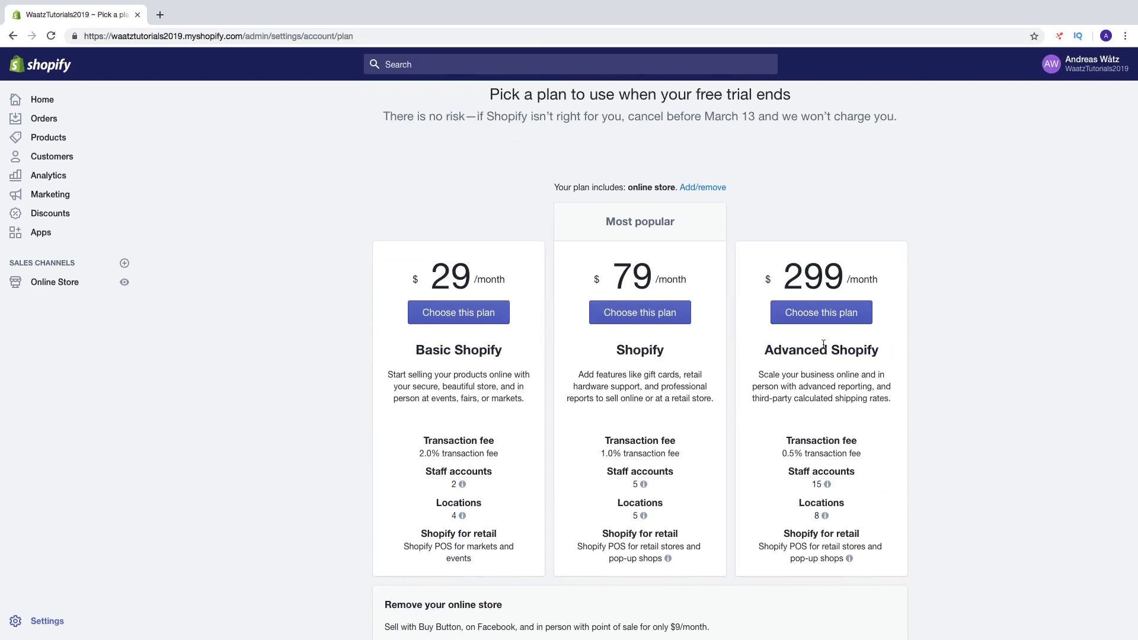
scroll(413, 331, down, 1)
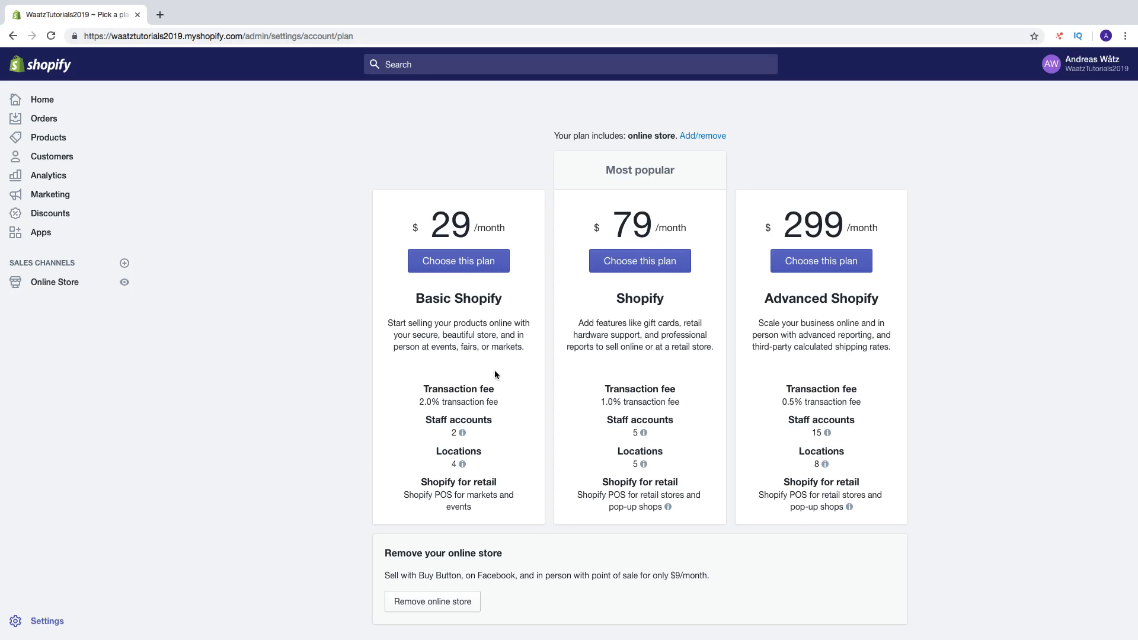
scroll(492, 372, down, 1)
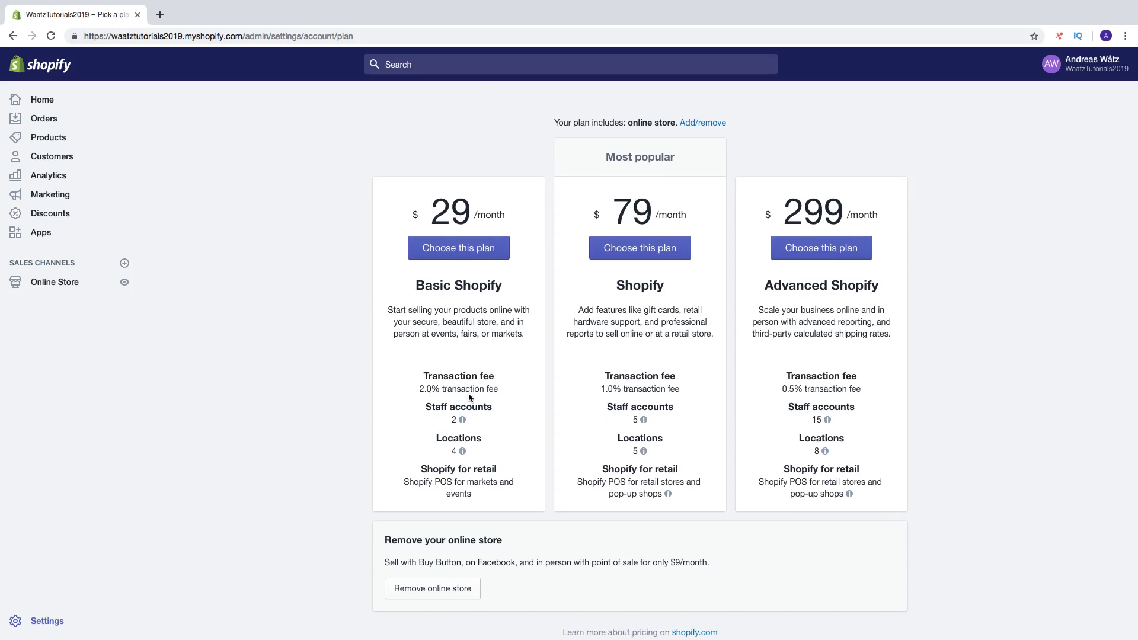
mouse_move(458, 422)
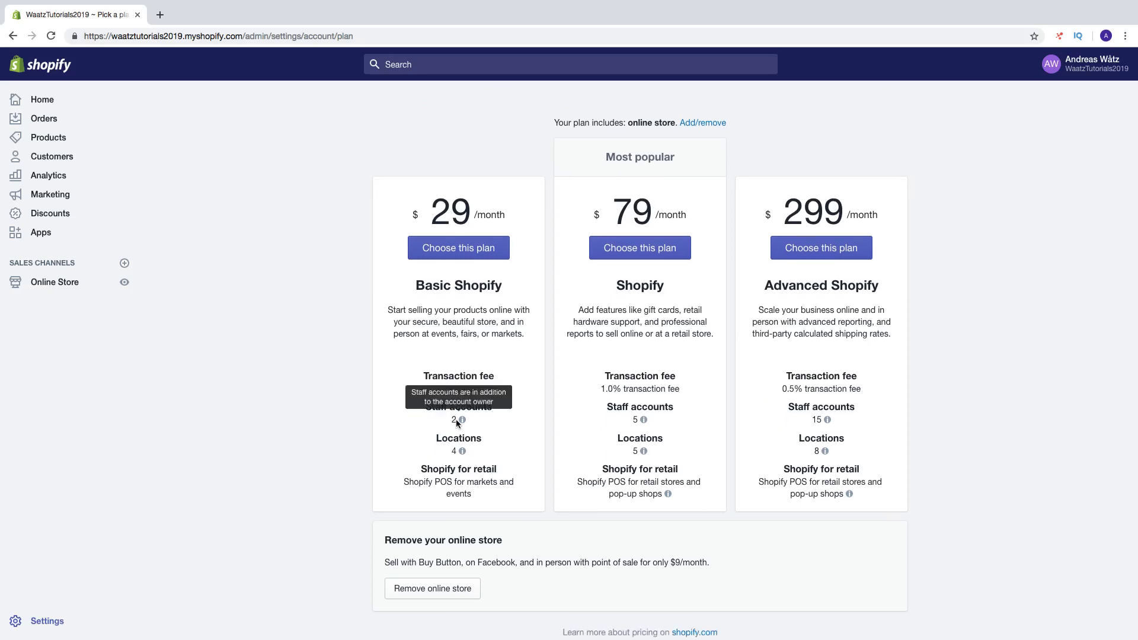
mouse_move(454, 451)
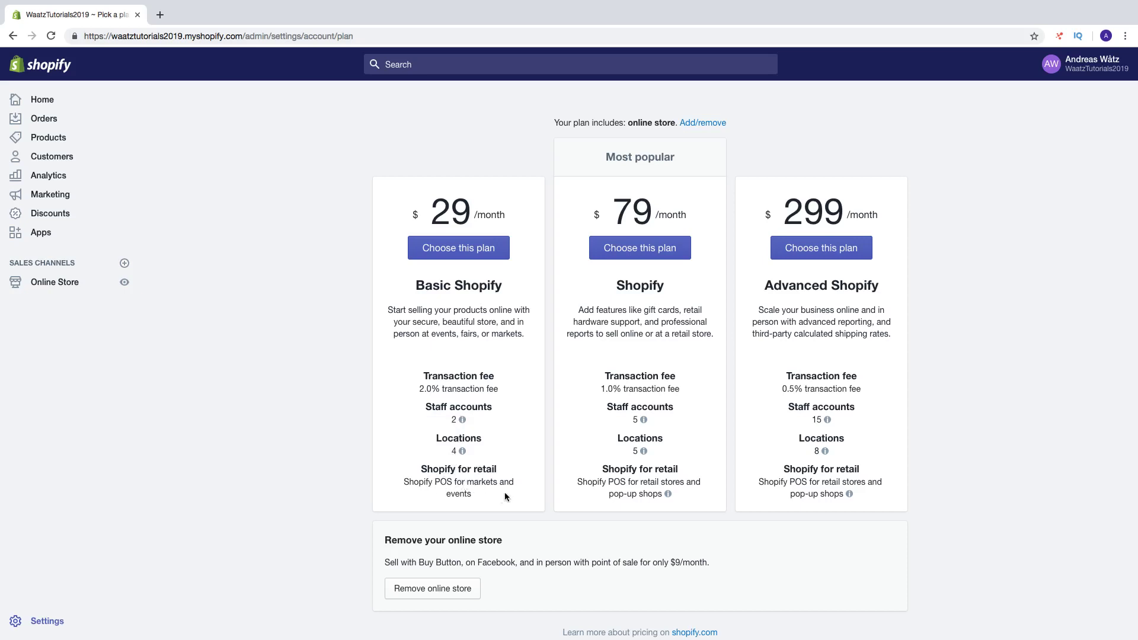
scroll(485, 497, up, 1)
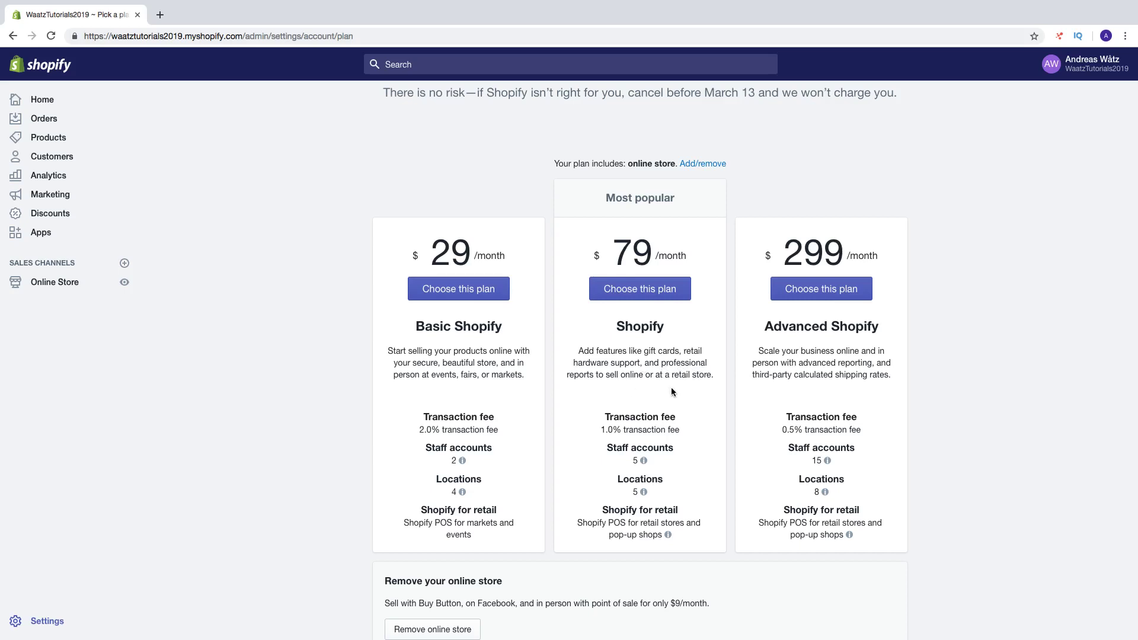
scroll(671, 390, down, 1)
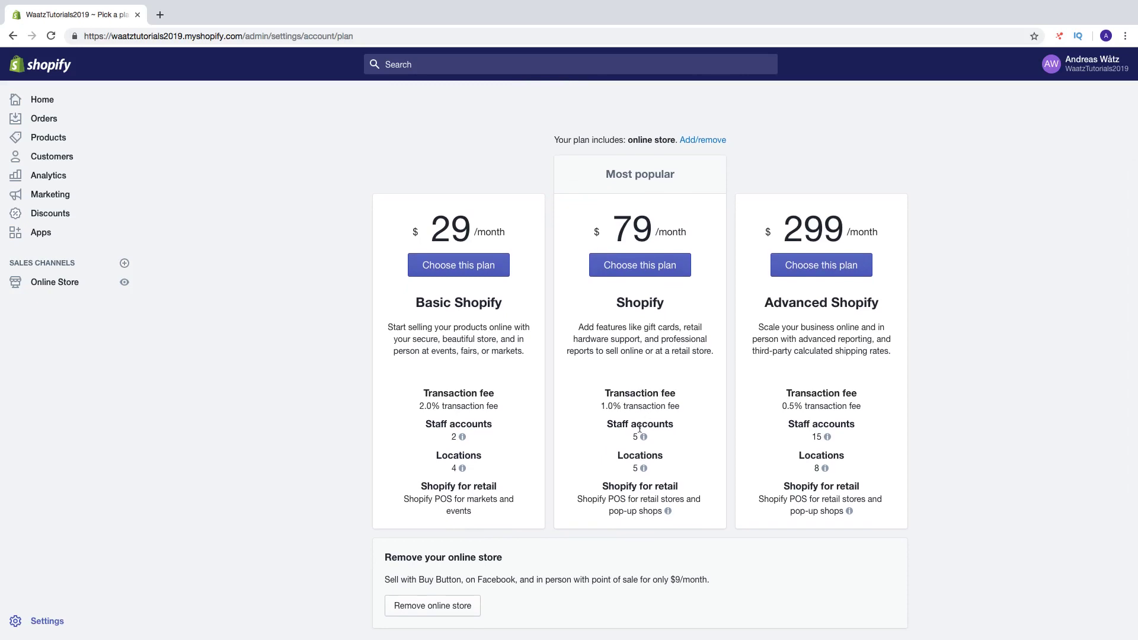
mouse_move(635, 473)
mouse_move(814, 437)
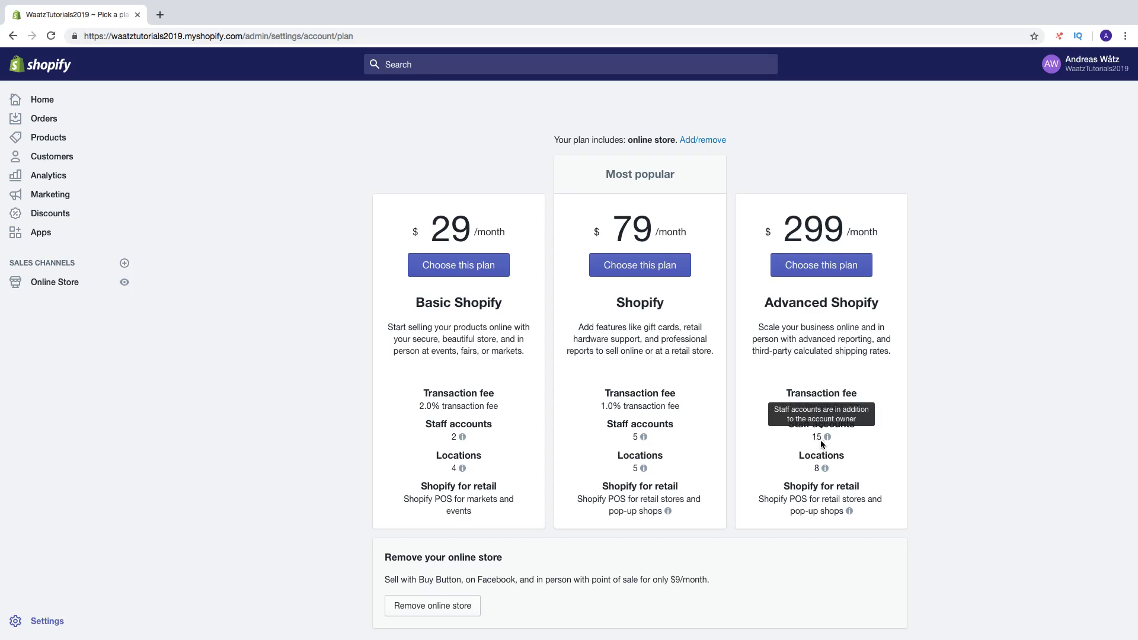
mouse_move(817, 469)
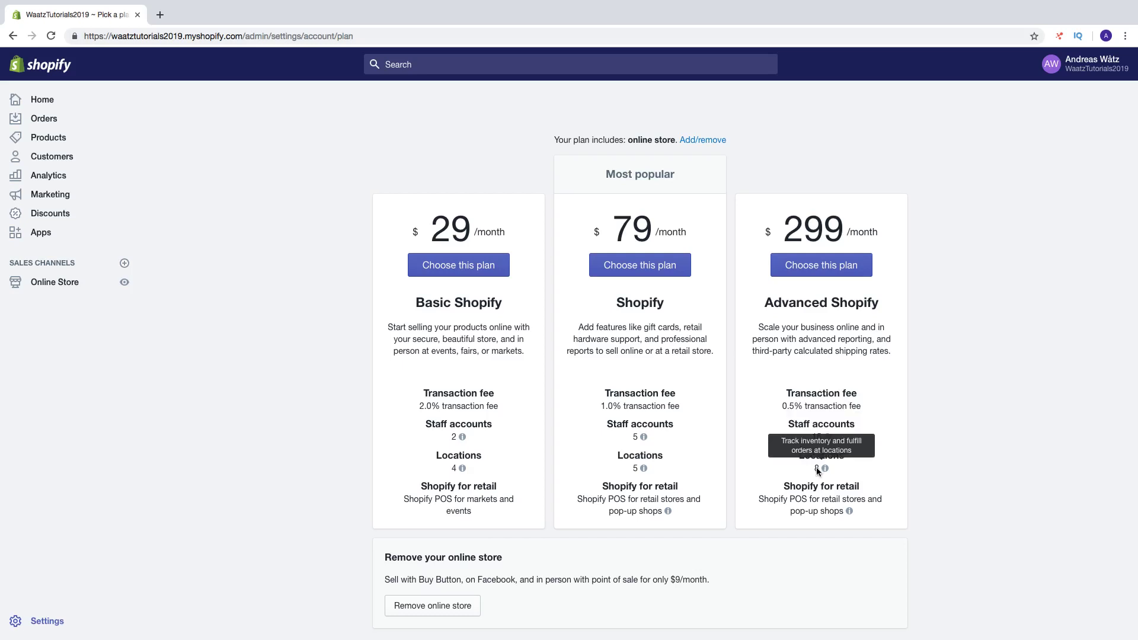
scroll(818, 470, down, 1)
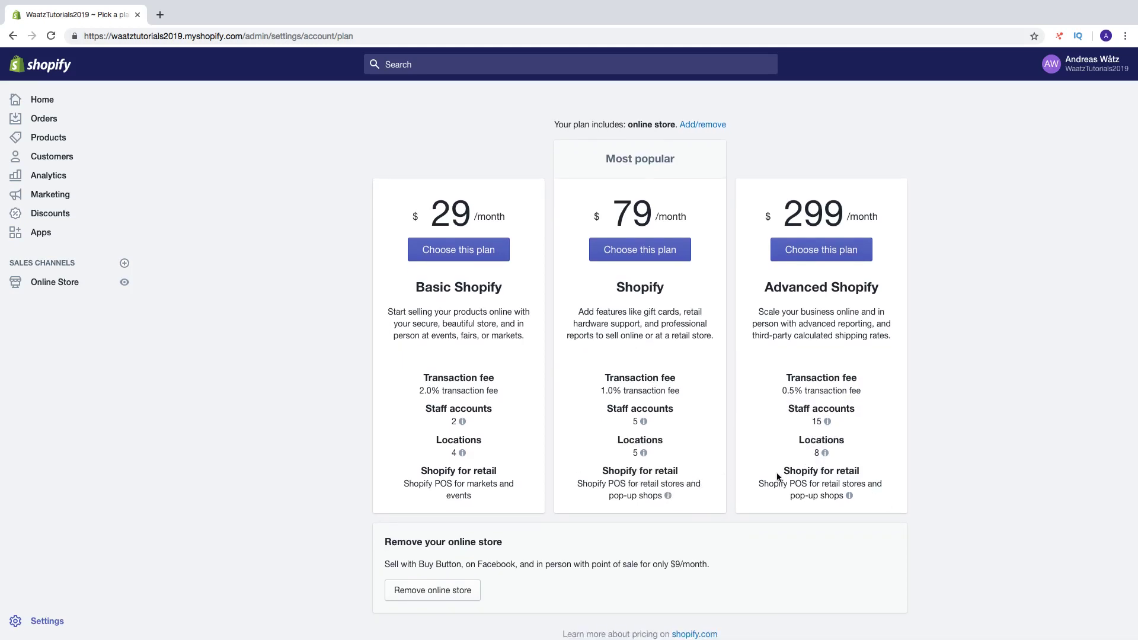
drag(764, 484, 874, 497)
click(912, 507)
scroll(912, 508, down, 1)
scroll(912, 508, up, 4)
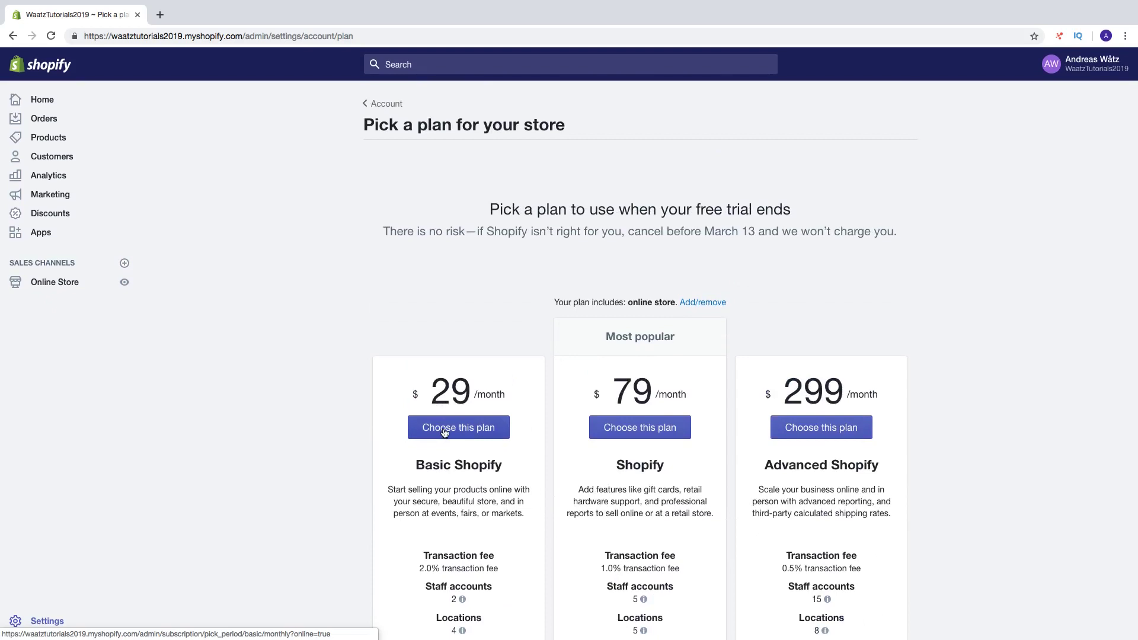
click(444, 430)
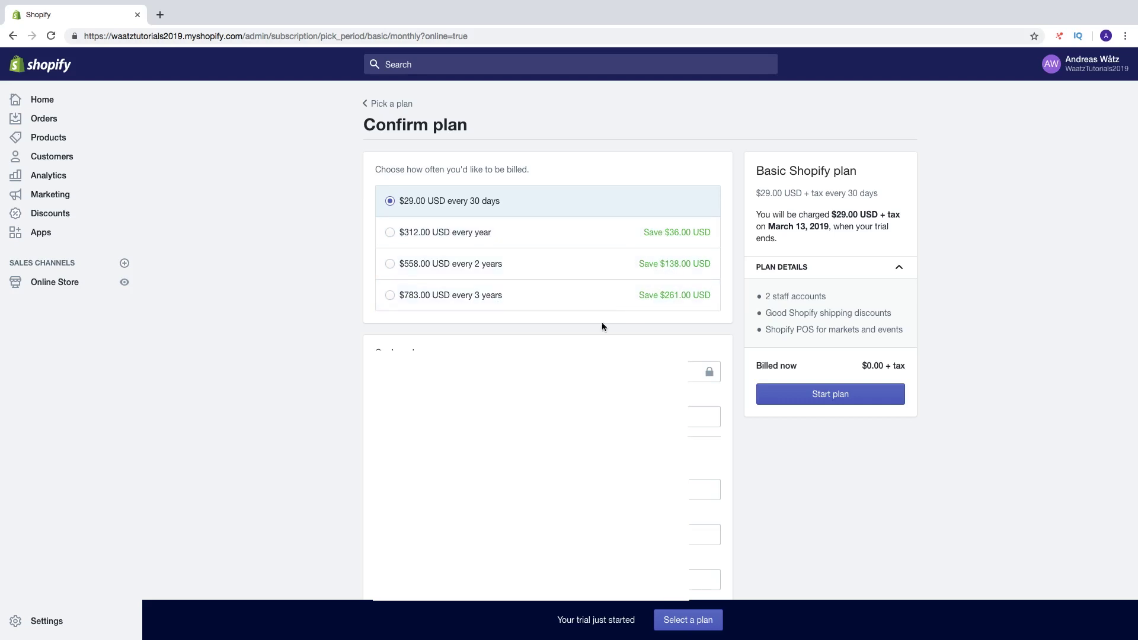
Scroll through the Basic plan confirmation showing $29.00 USD every 30 days.
scroll(591, 332, down, 3)
scroll(590, 335, down, 1)
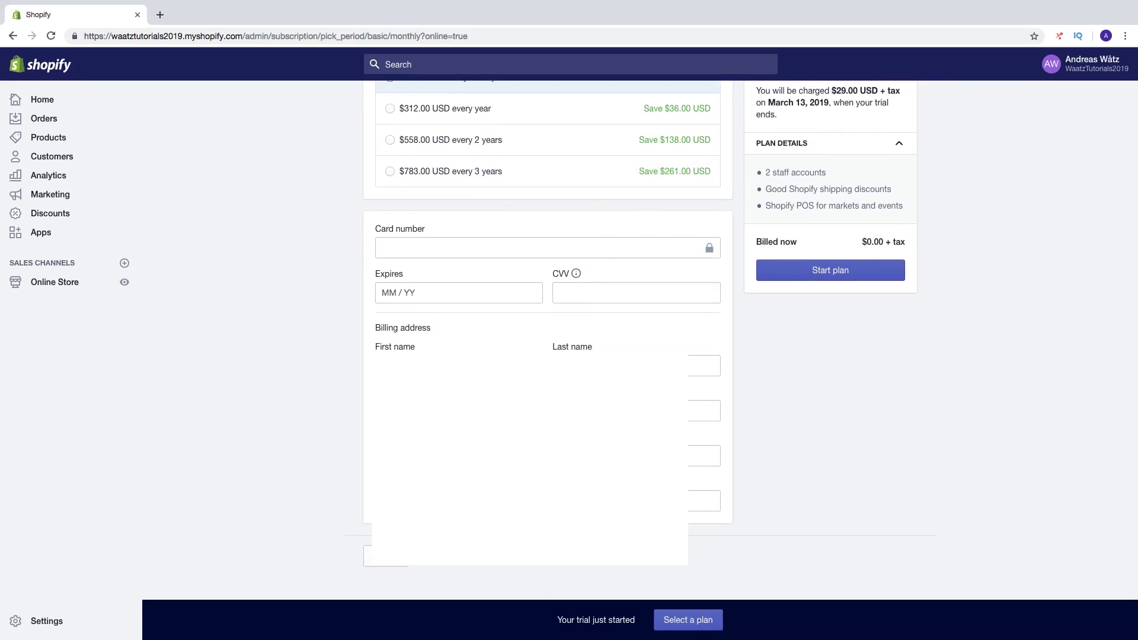
scroll(551, 347, up, 4)
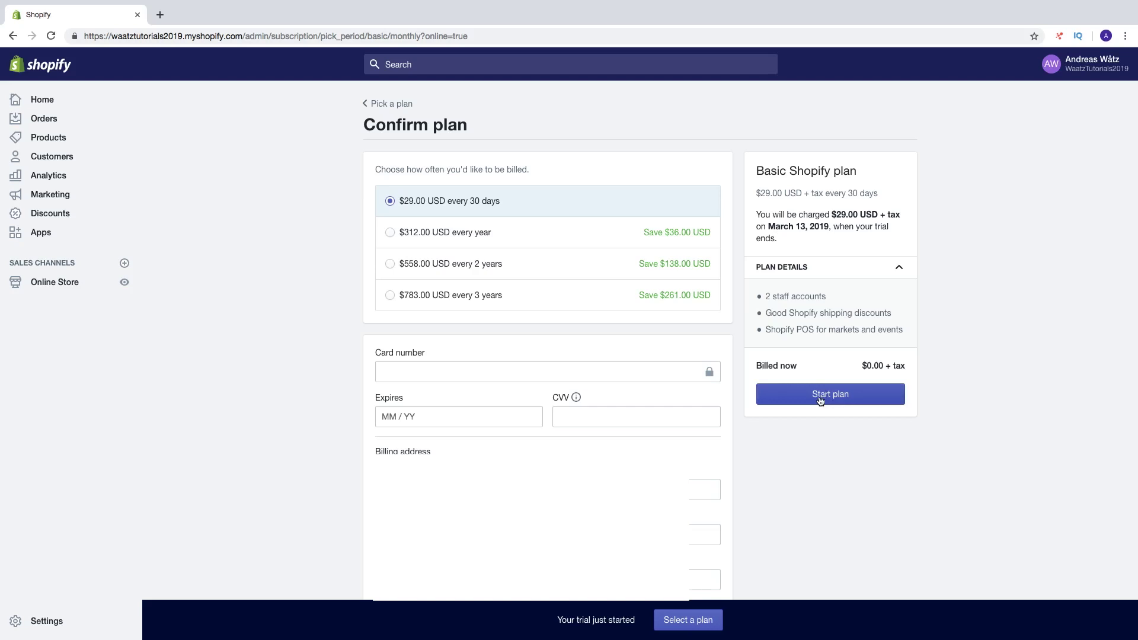
Leave the Basic plan confirmation for the admin Home page.
click(44, 99)
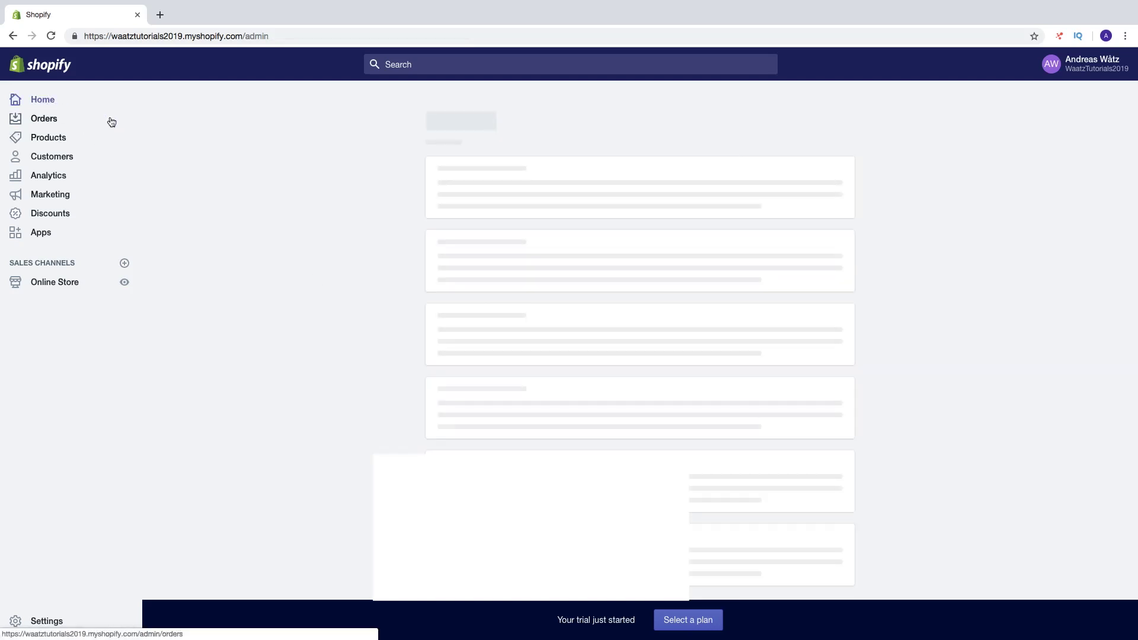